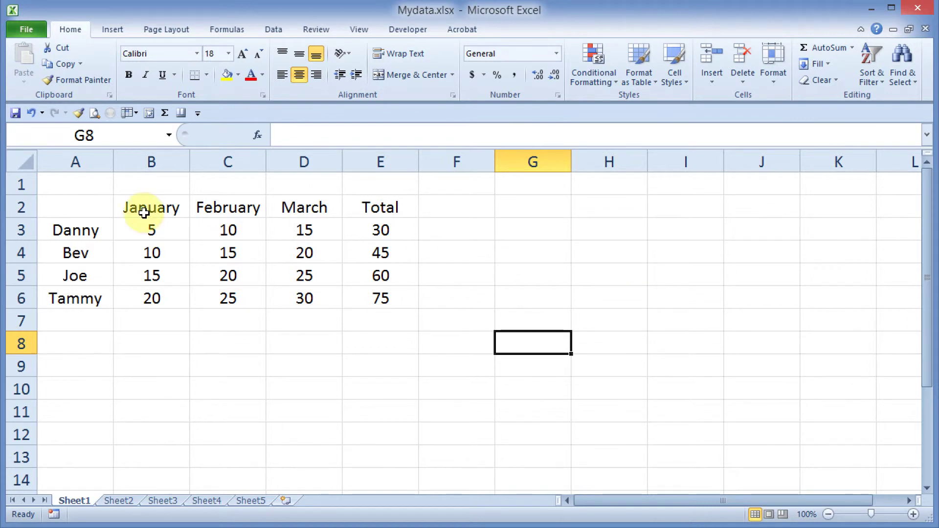
Enter the rate 5% in cell A1 and add the column heading Tax in cell F2.
click(75, 184)
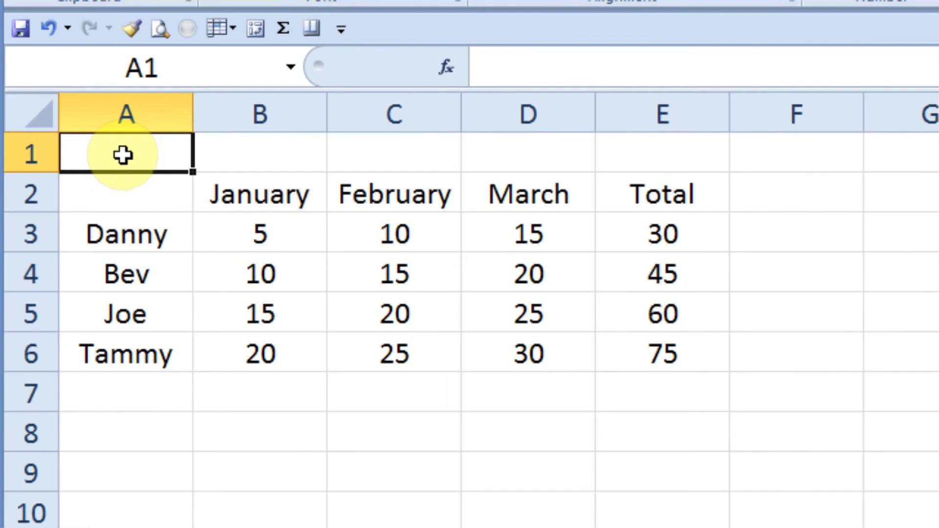
text(5%)
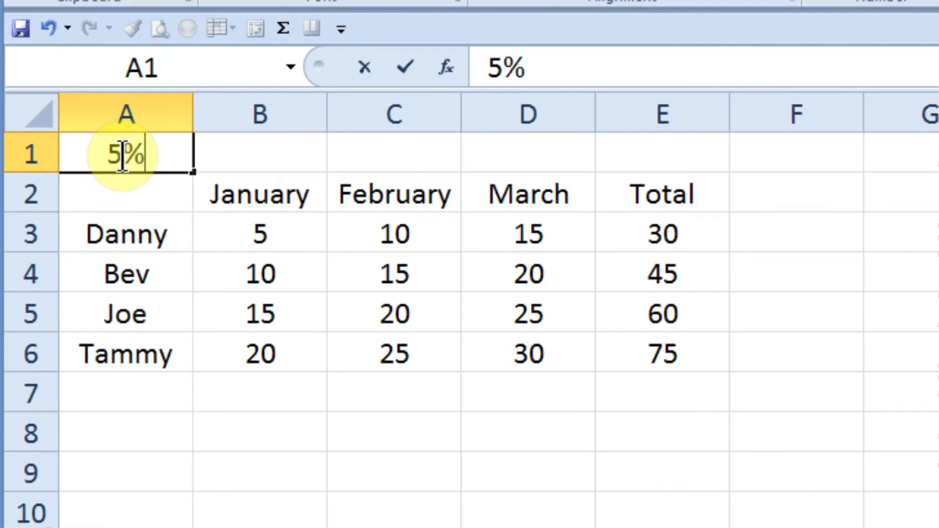
click(793, 194)
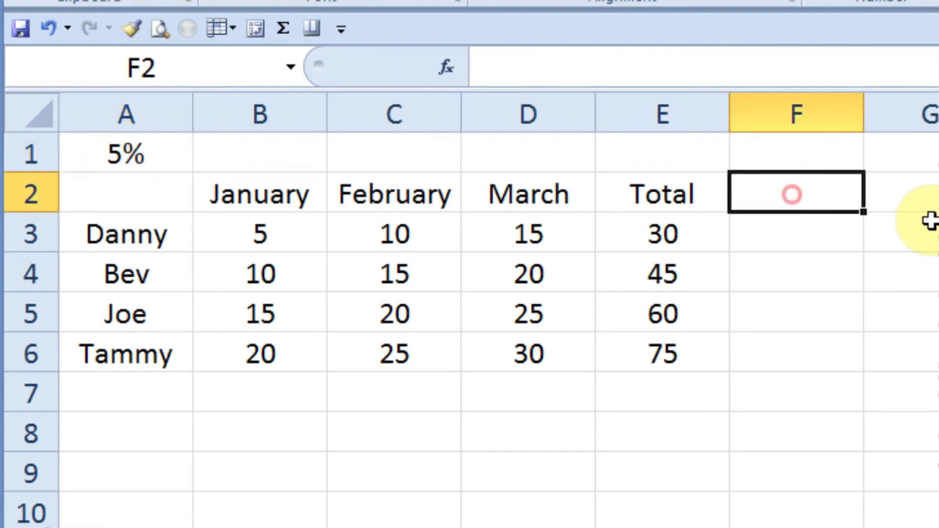
text(Tax)
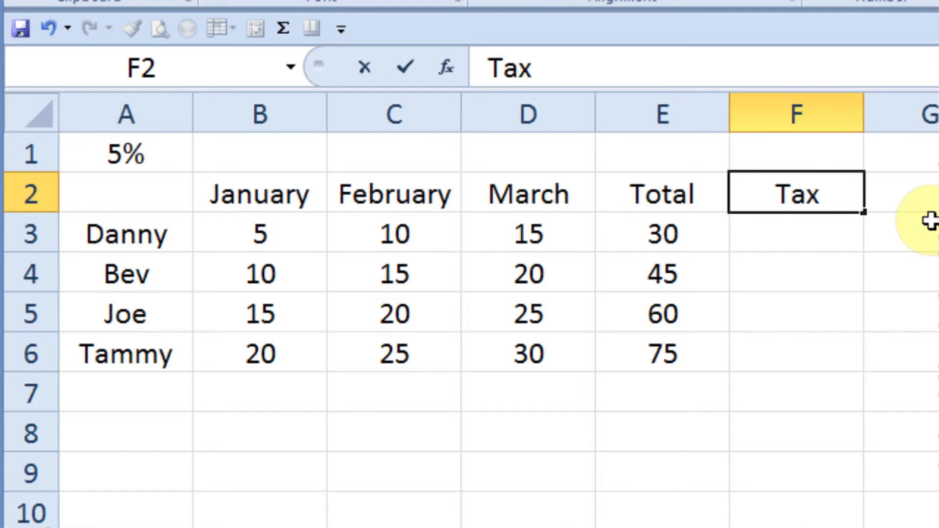
key(Return)
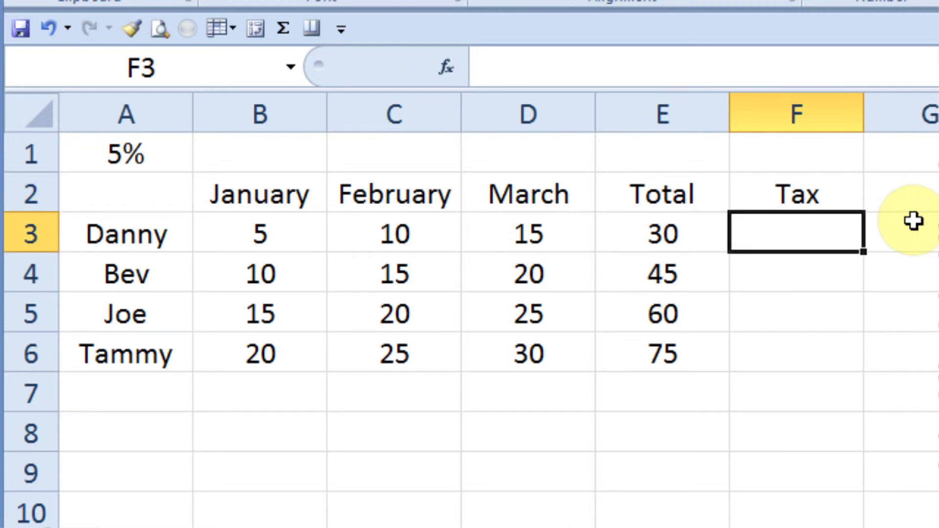
Enter the formula =E3*A1 in cell F3 and fill it down through F6.
text(=)
click(663, 231)
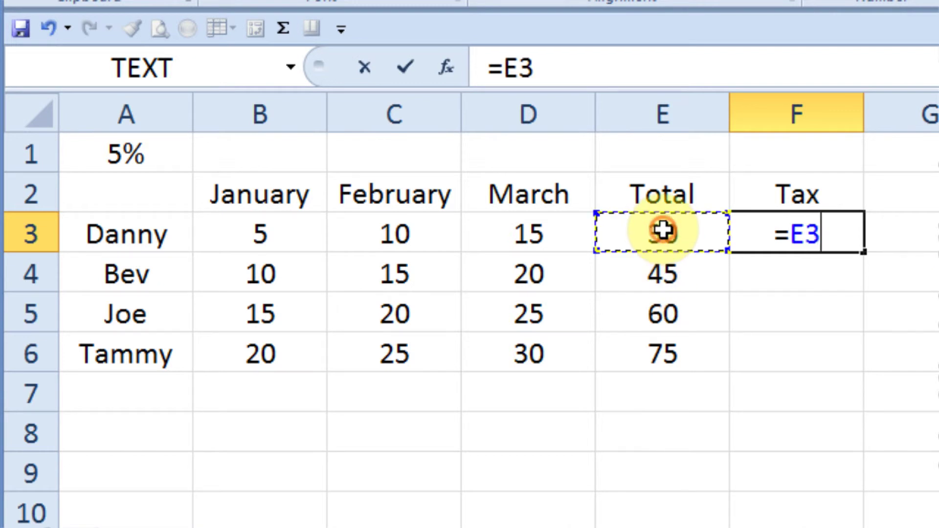
text(*)
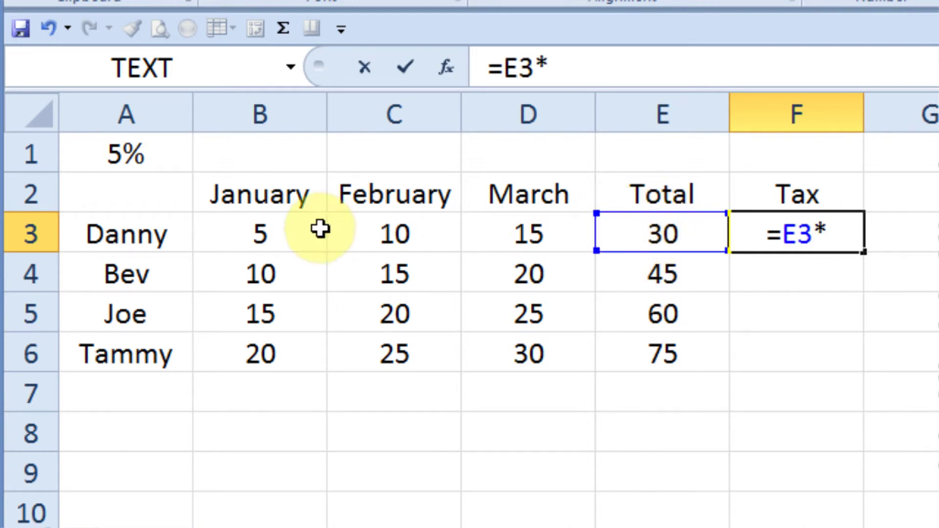
click(128, 161)
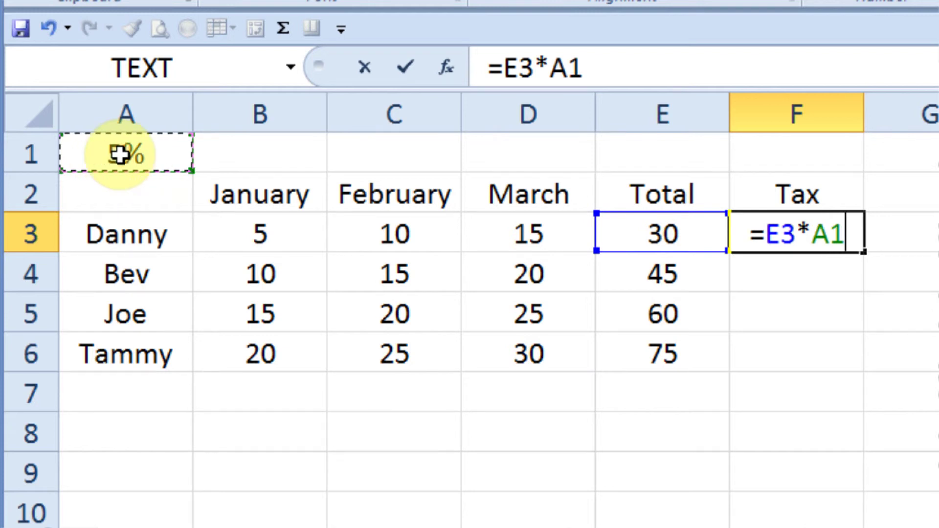
key(ctrl+Return)
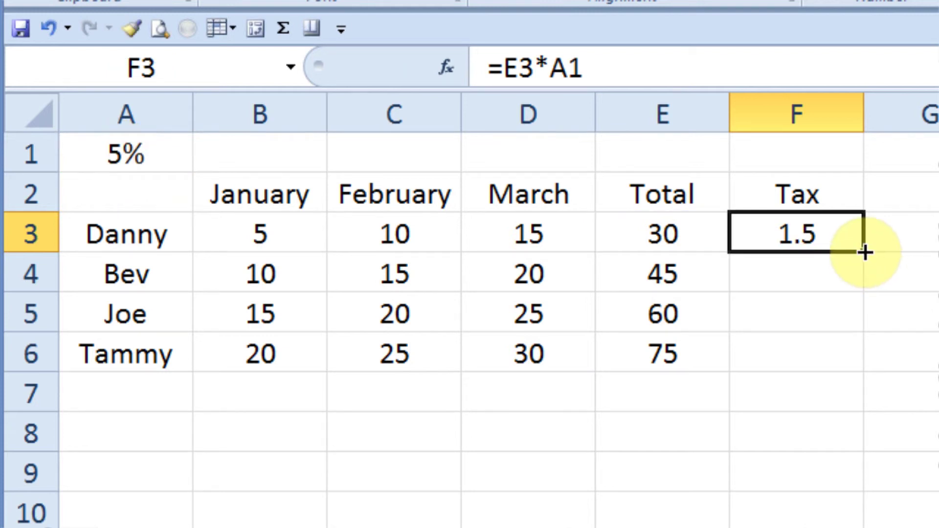
drag(863, 252, 830, 362)
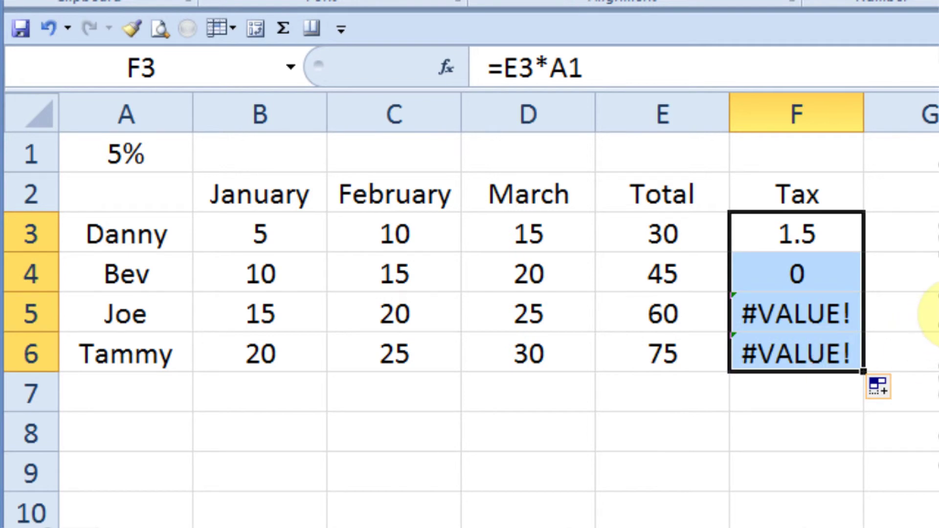
Examine the E3 and A1 references in the tax formula of cell F3.
click(795, 231)
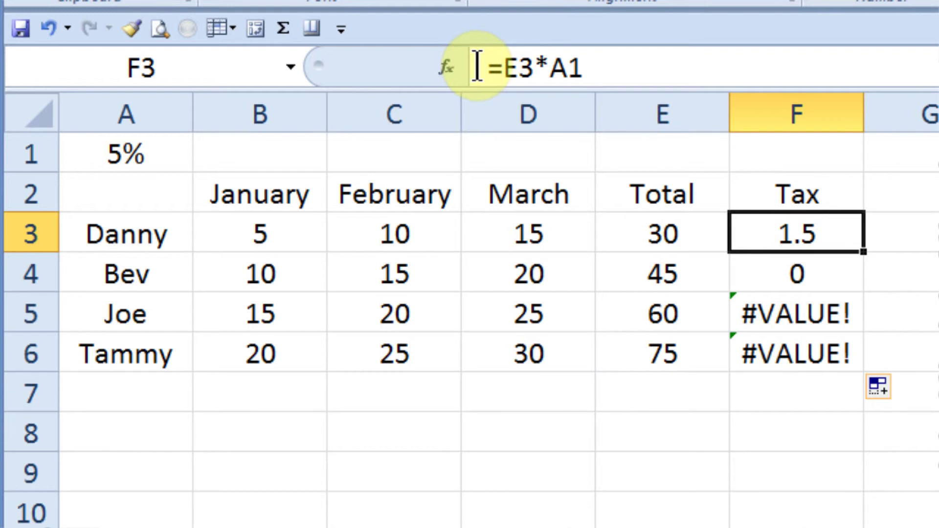
click(516, 68)
double_click(516, 68)
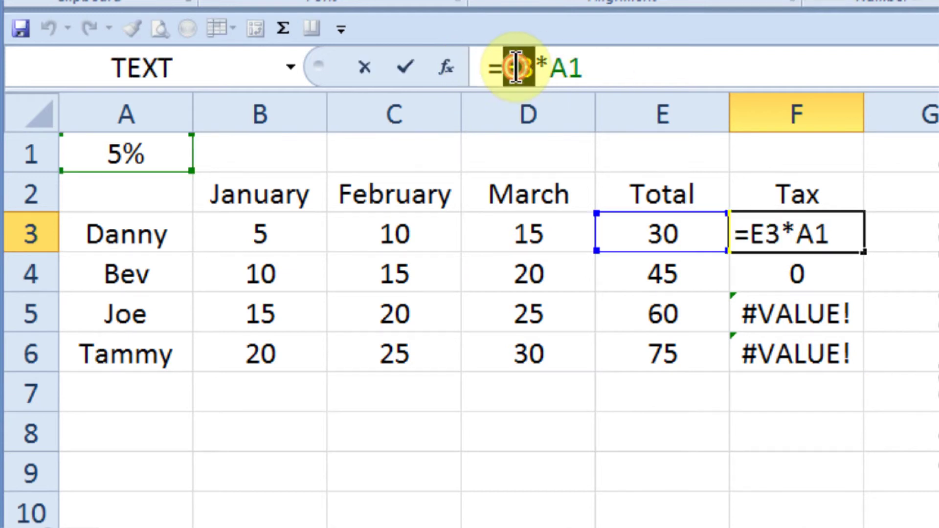
double_click(570, 68)
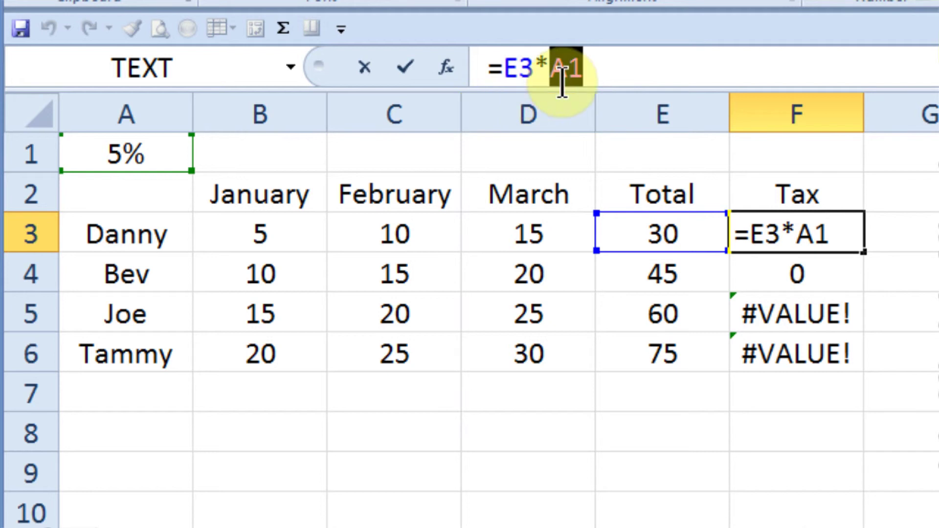
click(592, 71)
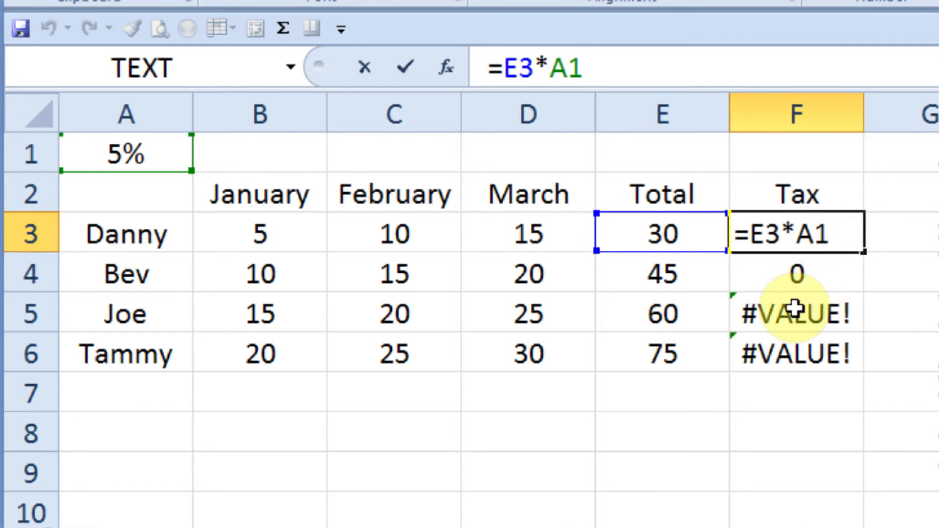
Compare the formulas in F3 and F4 and check the total and rate cells each one refers to.
click(799, 270)
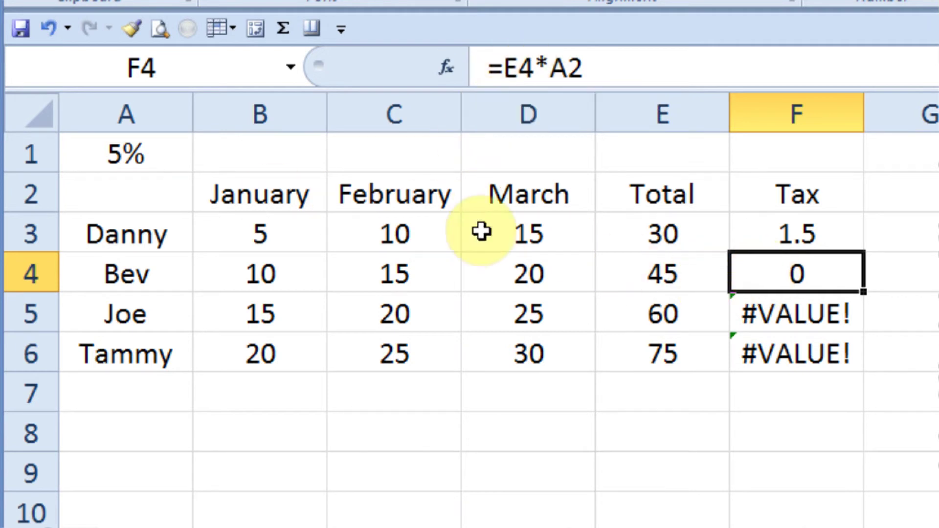
click(662, 234)
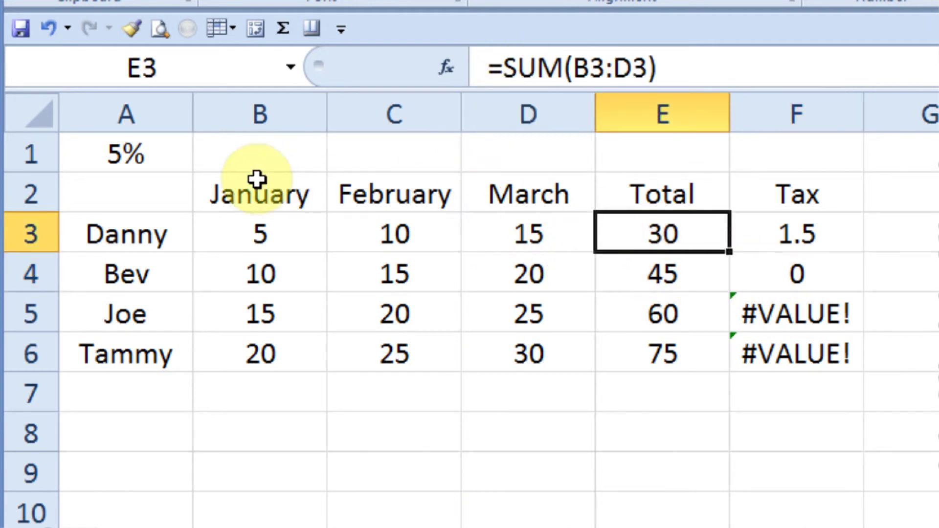
click(127, 157)
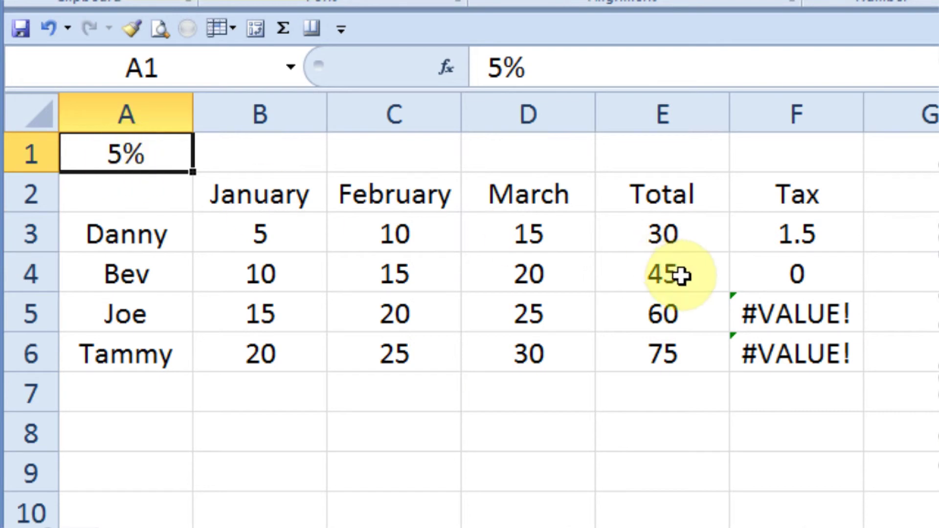
click(665, 277)
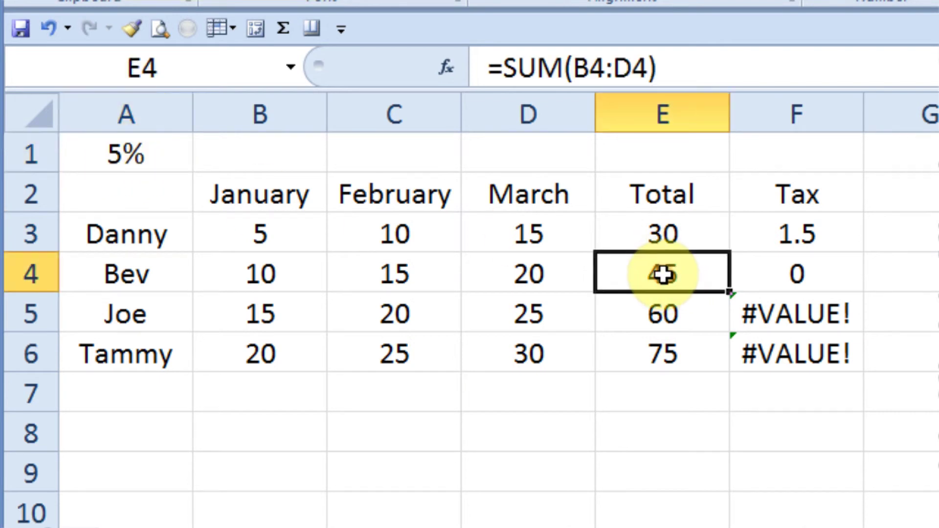
click(127, 194)
click(770, 241)
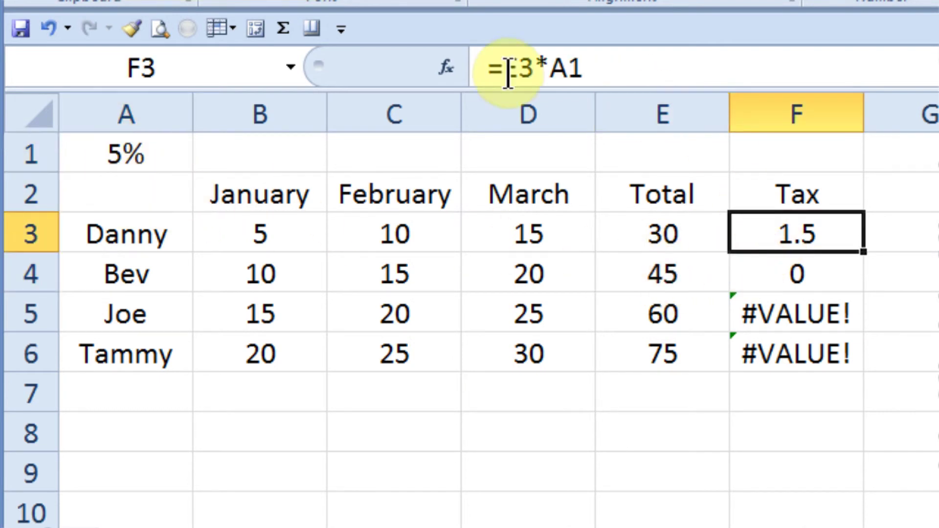
click(734, 272)
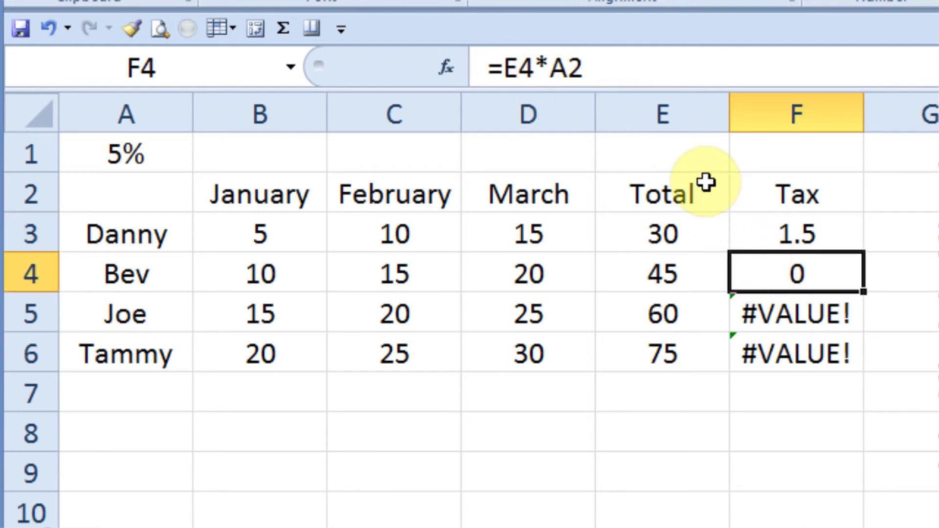
Inspect which cells the copied tax formulas in F5 and F6 refer to.
click(780, 315)
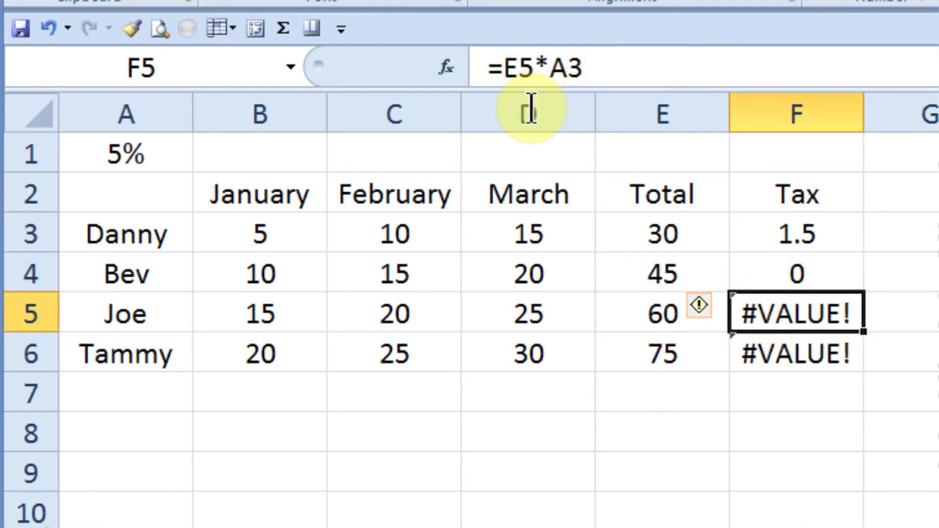
double_click(780, 315)
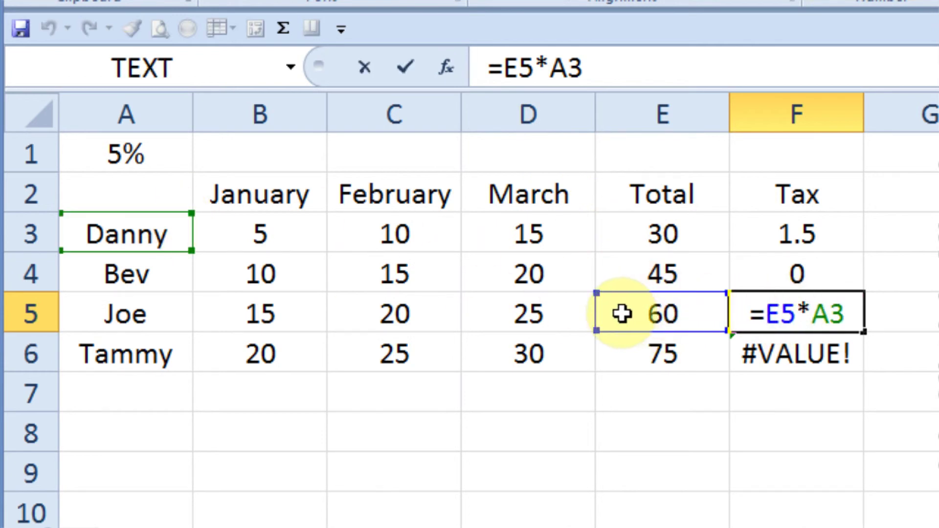
key(Escape)
double_click(793, 367)
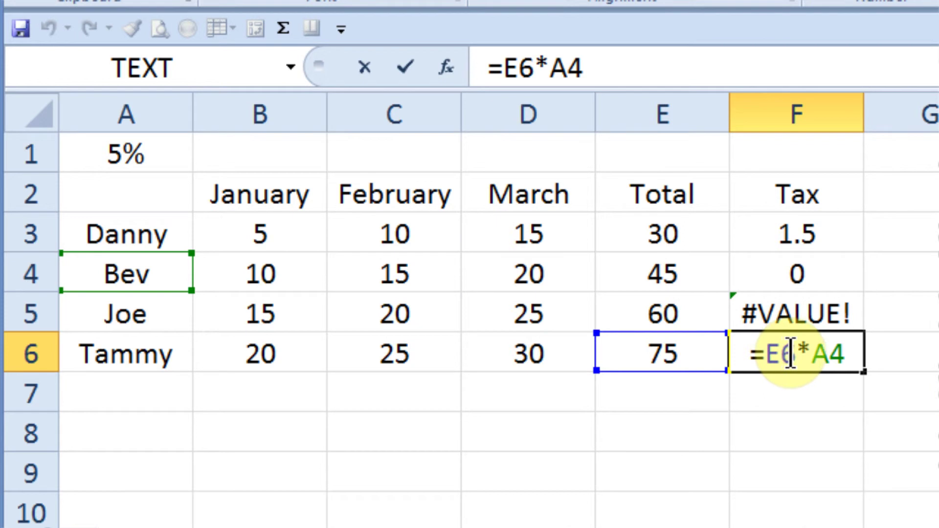
key(Escape)
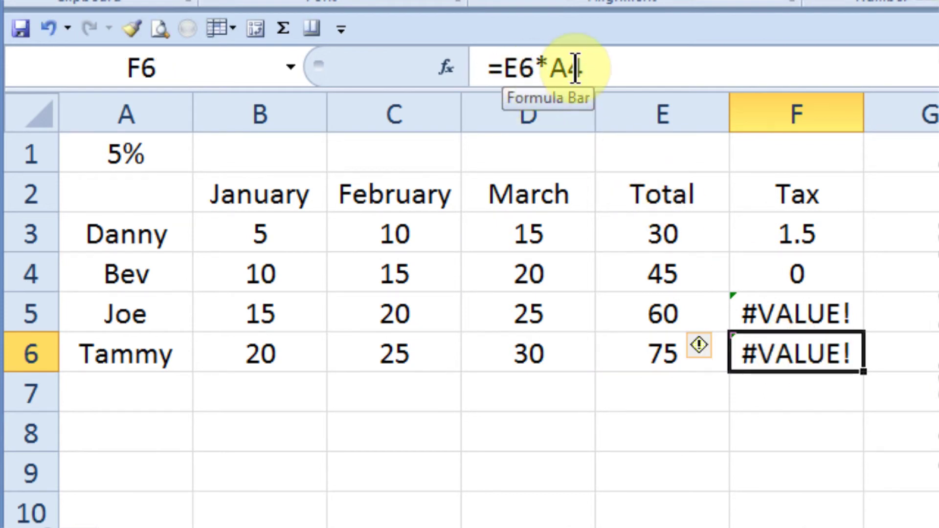
Make the rate reference absolute so F3 reads =E3*$A$1, and fill the formula down through F6.
click(795, 226)
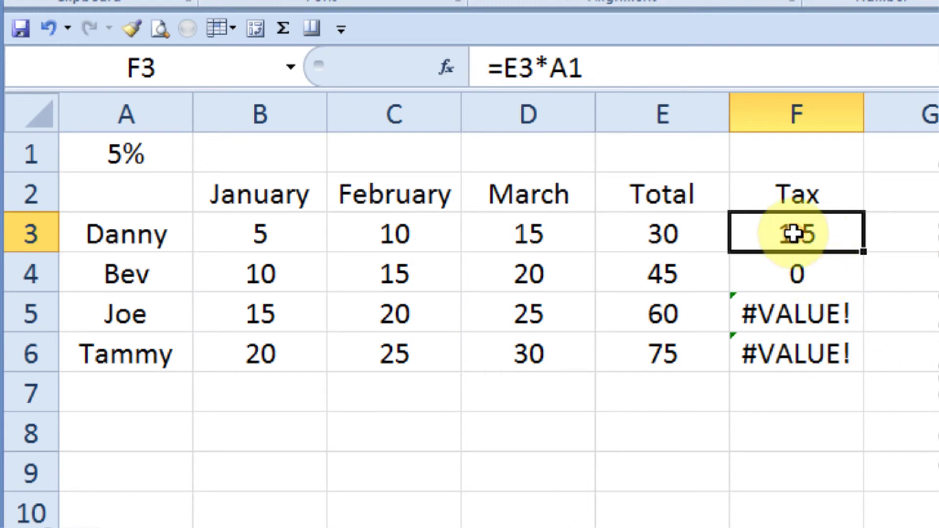
click(553, 69)
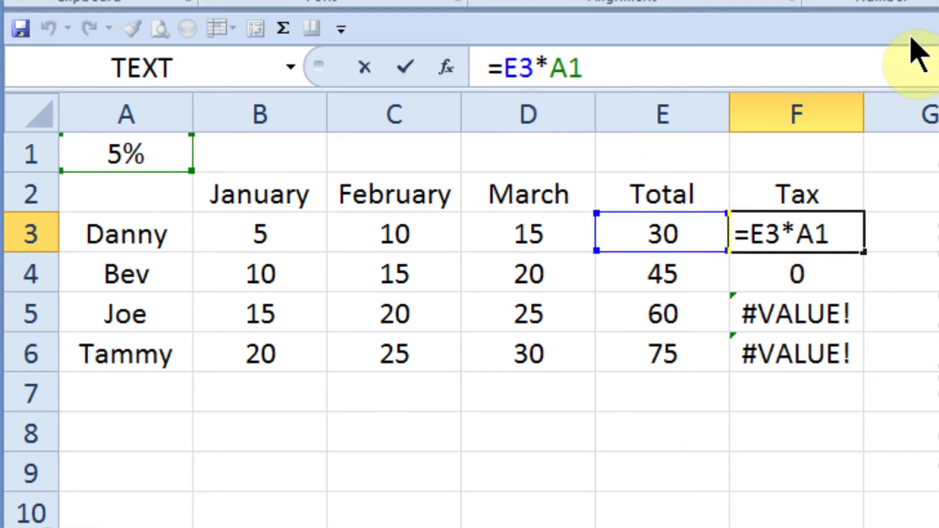
text($A)
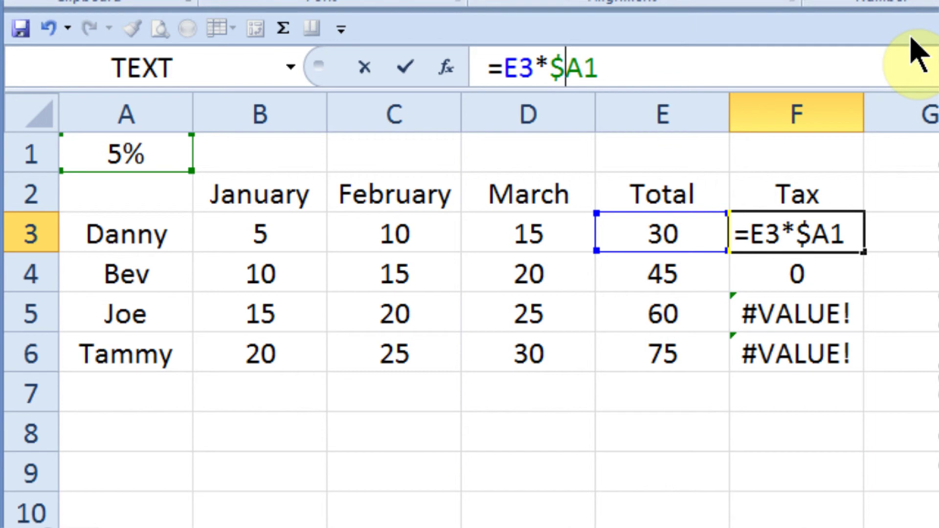
text($)
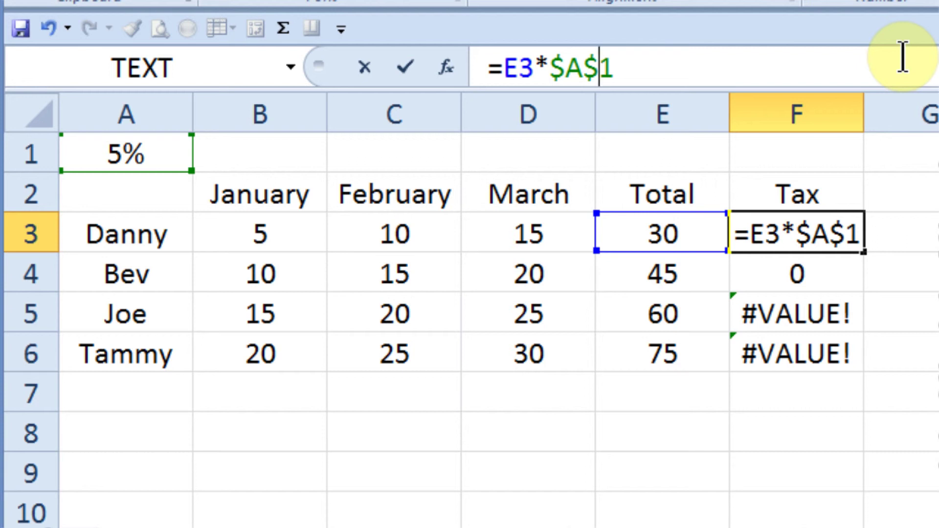
key(Return)
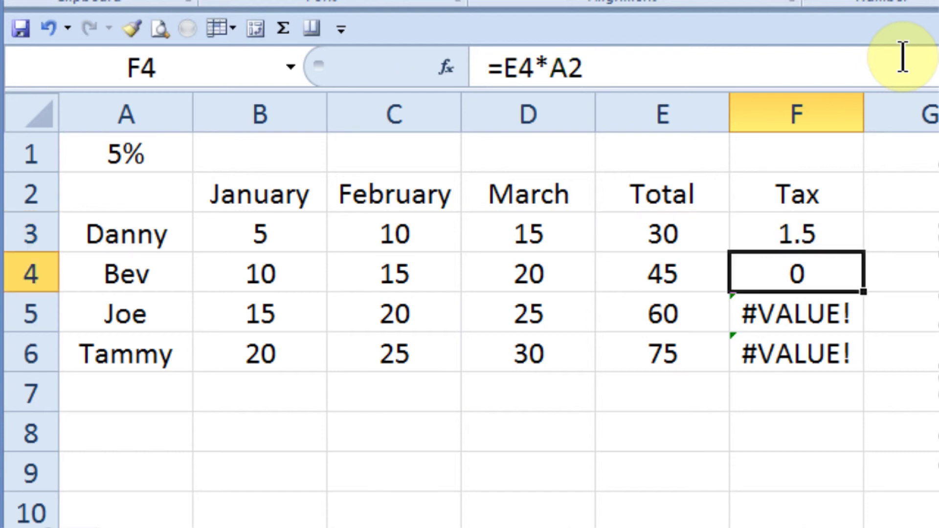
click(784, 237)
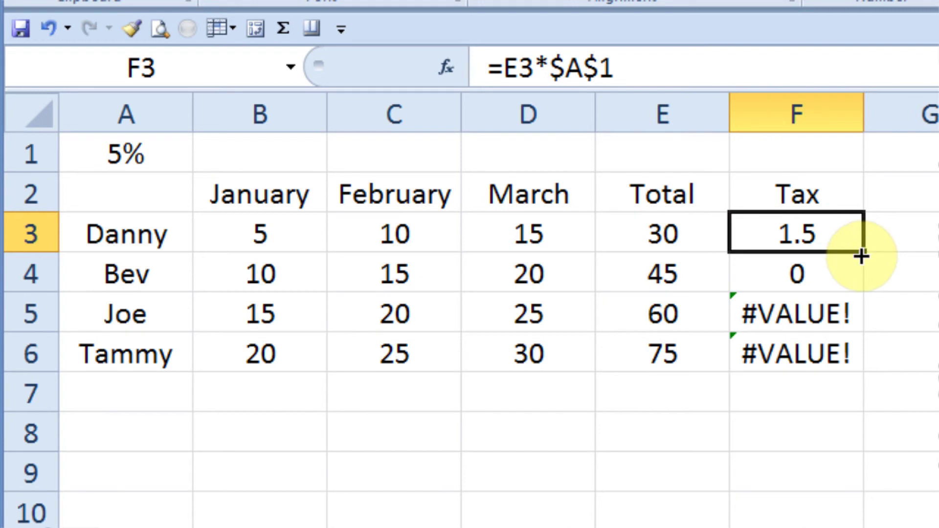
drag(862, 252, 842, 369)
Check the cell references of the refilled tax formulas in F4, F5 and F6.
double_click(801, 273)
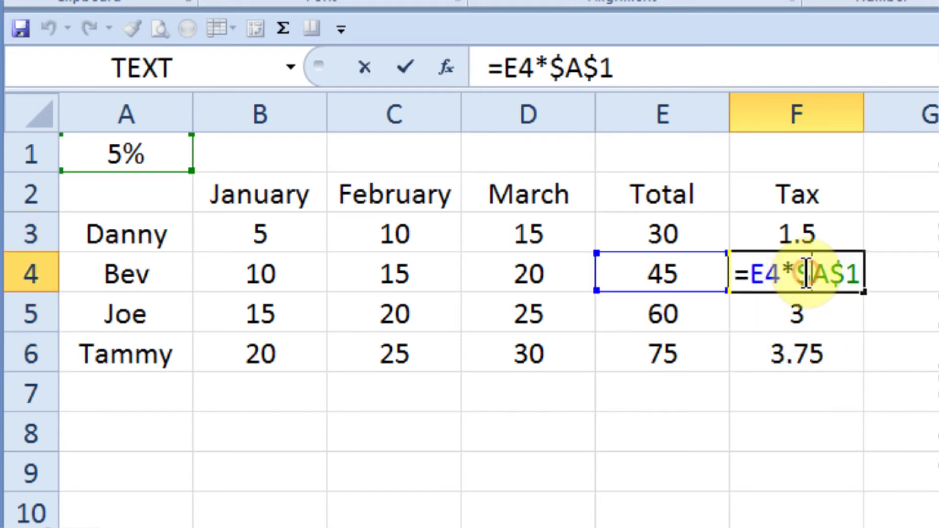
key(Escape)
click(809, 317)
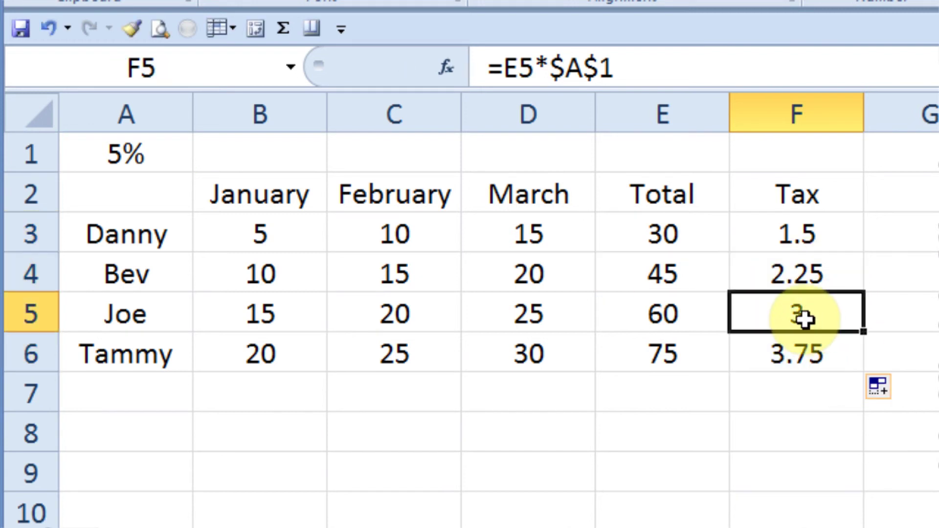
double_click(806, 319)
key(Escape)
double_click(807, 352)
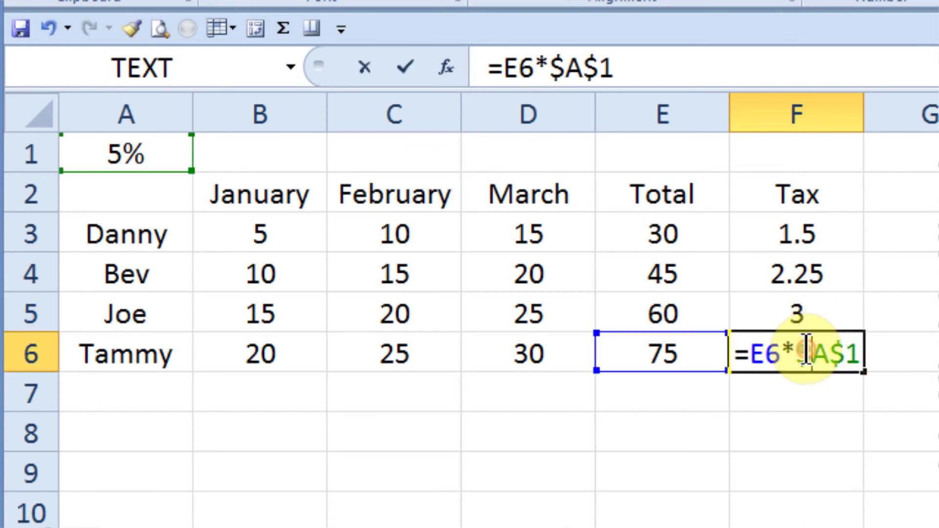
key(Escape)
click(806, 417)
On the next worksheet, write the tax formula =E3*$A$1 in F3, making the rate reference absolute.
key(ctrl+Page_Down)
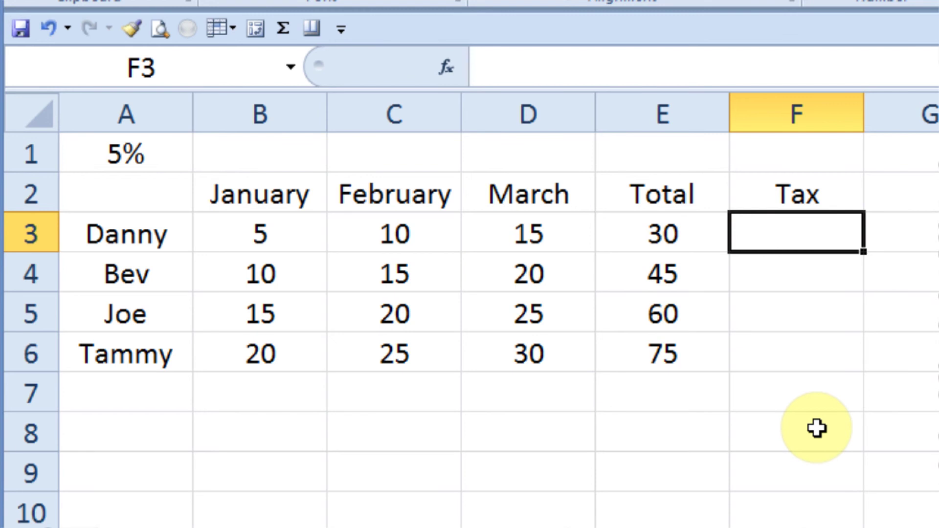
text(=)
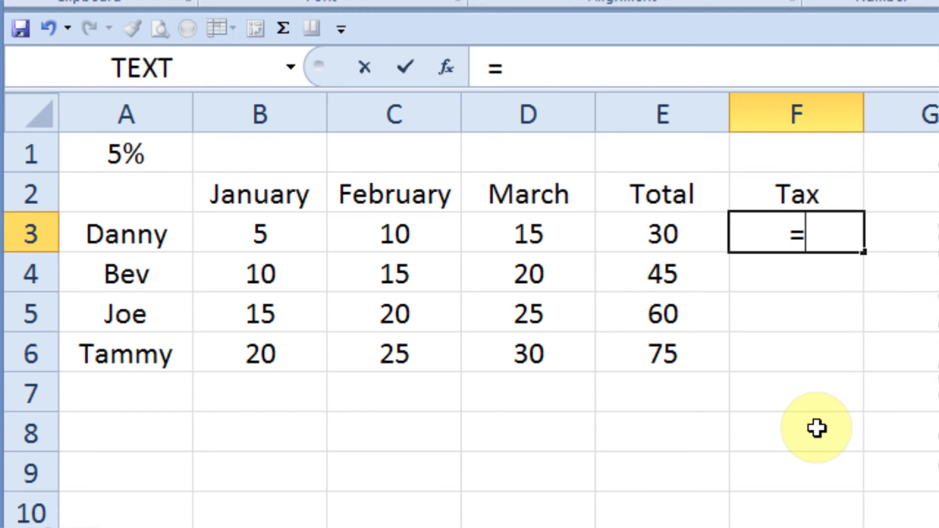
click(664, 230)
text(*)
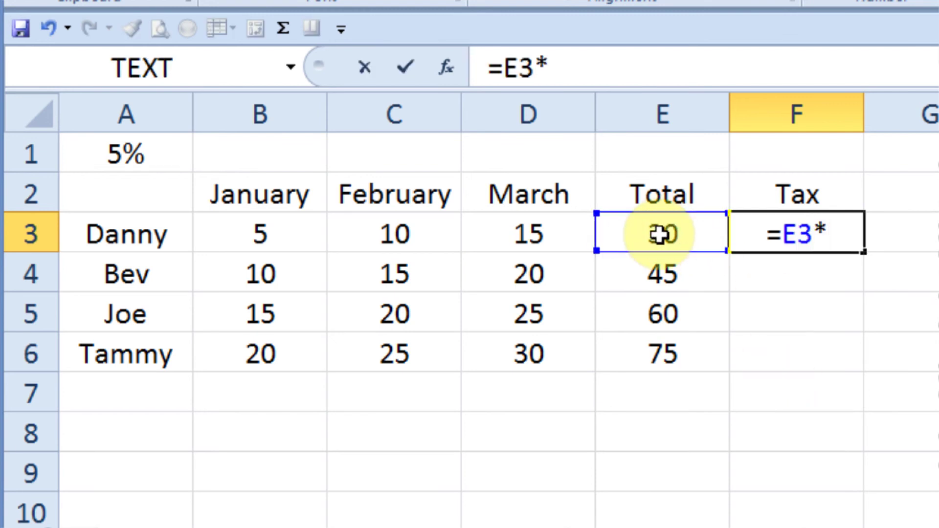
click(118, 152)
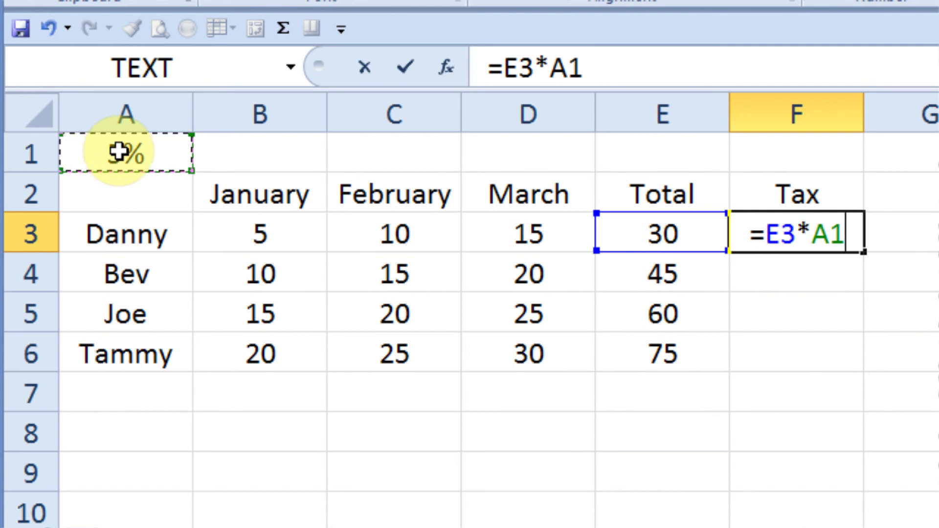
key(F4)
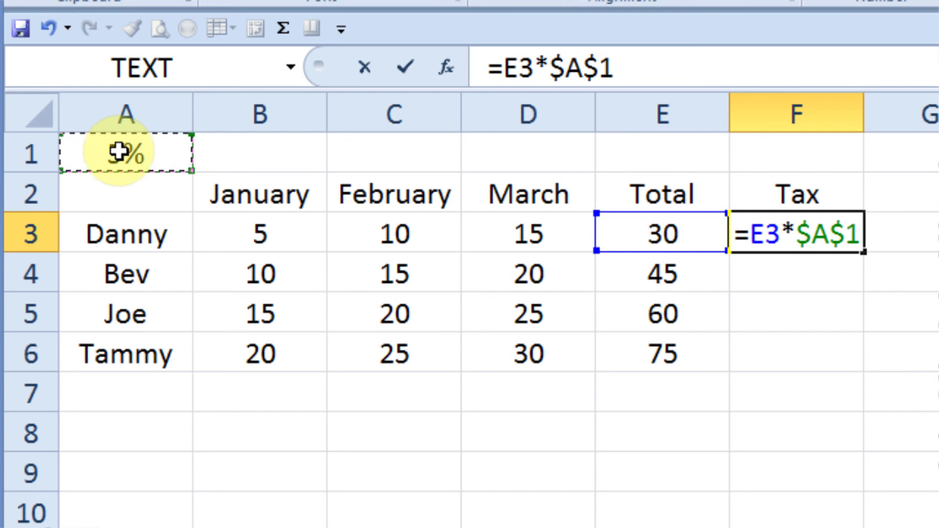
Cycle the rate reference in the F3 formula through A$1, $A1 and A1, ending on the absolute form $A$1.
key(F4)
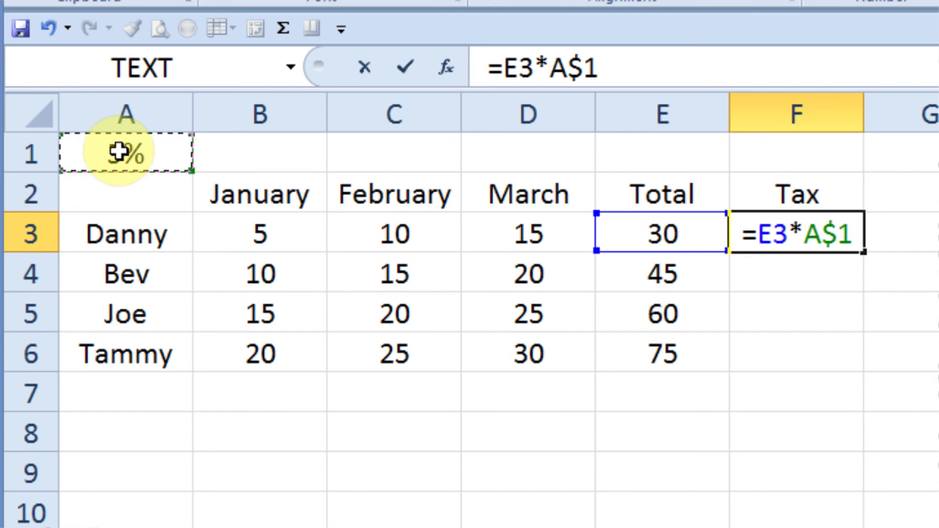
key(F4)
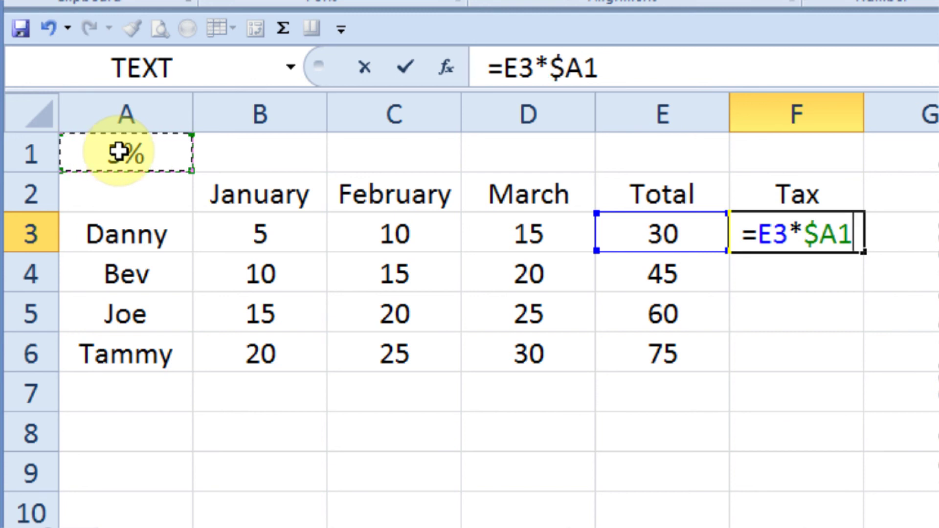
key(F4)
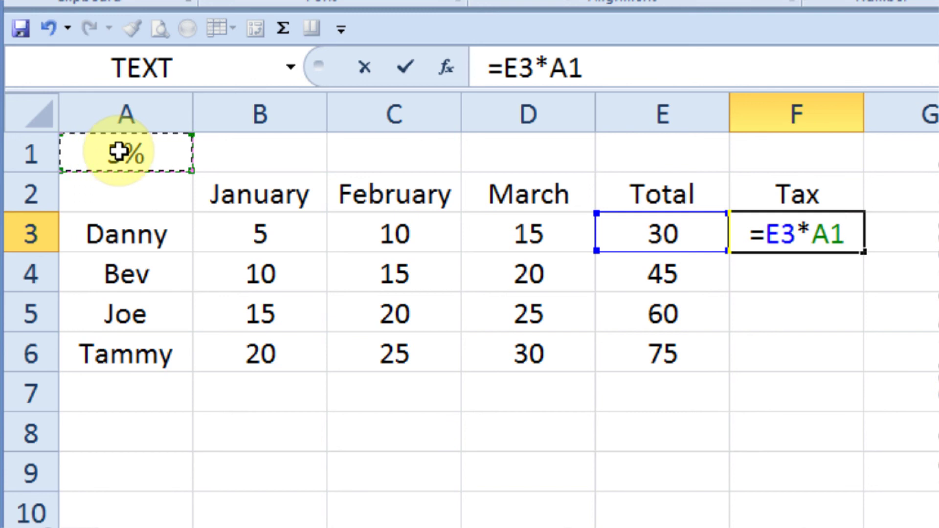
key(F4)
key(F4)
key(F4)
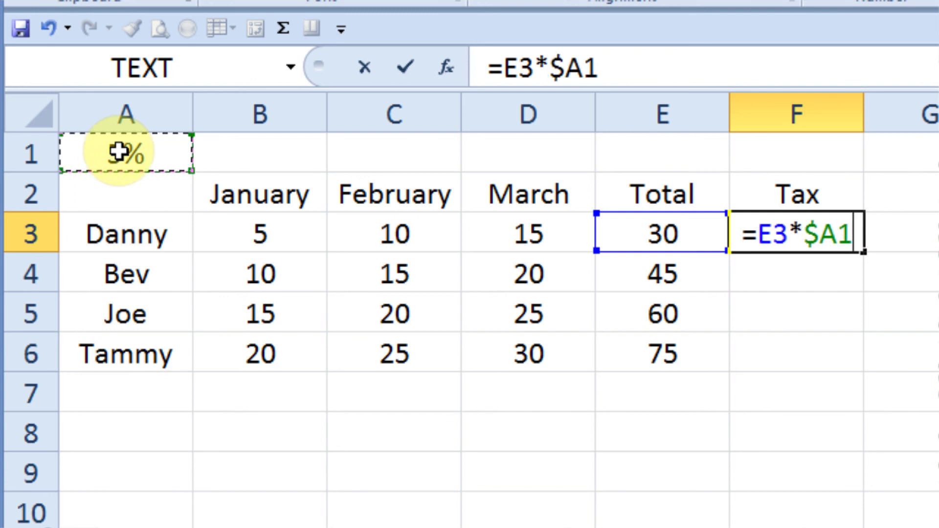
key(F4)
key(F4)
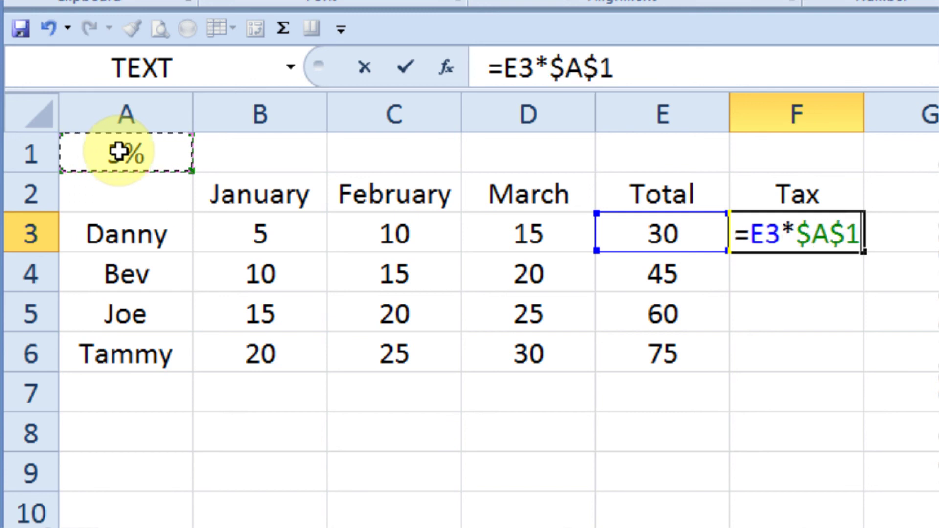
Commit the tax formula in F3 and reselect that cell for filling down the Tax column.
key(Return)
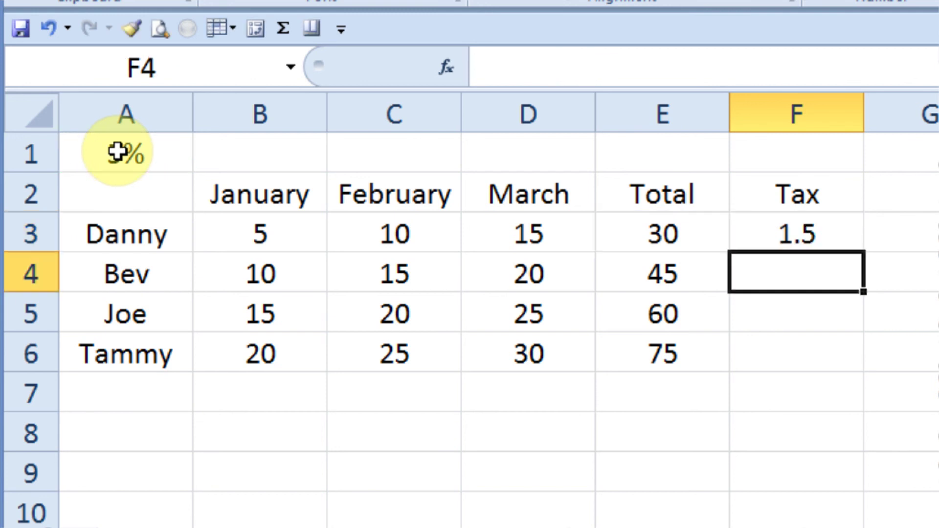
click(824, 230)
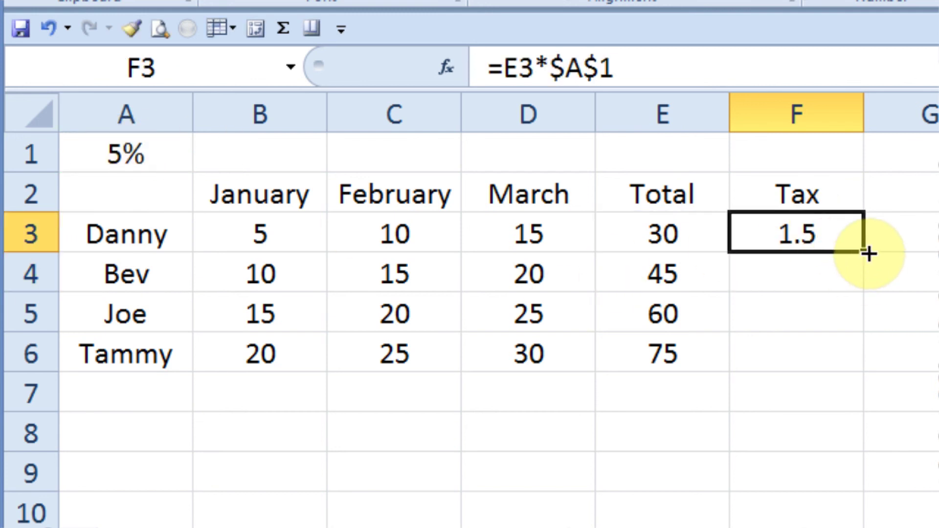